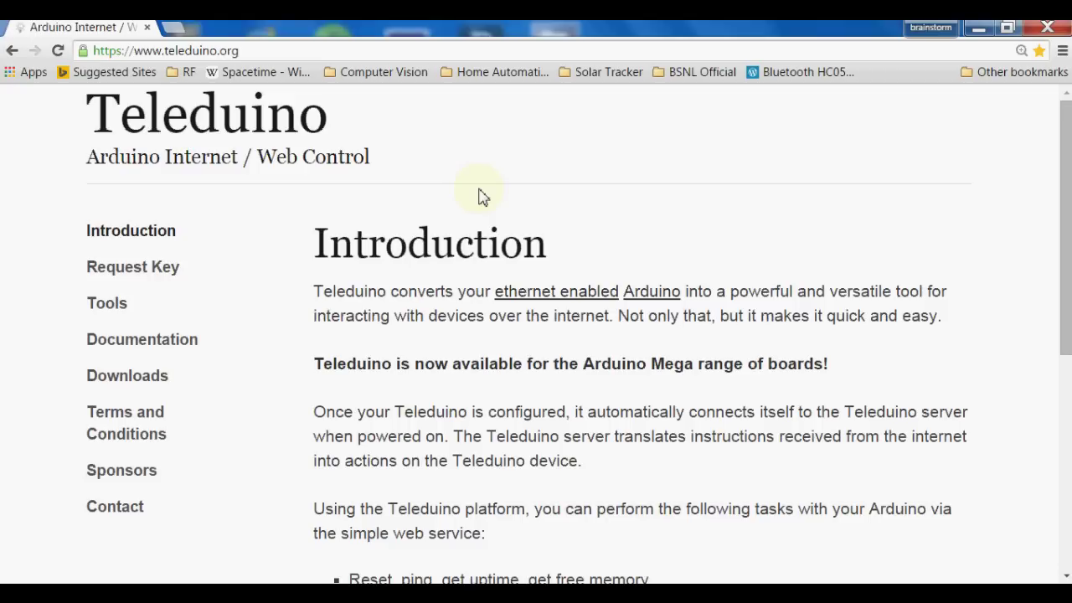
Open Teleduino's Request Key page and look over its empty name, email, human-check and terms fields
left_click(160, 274)
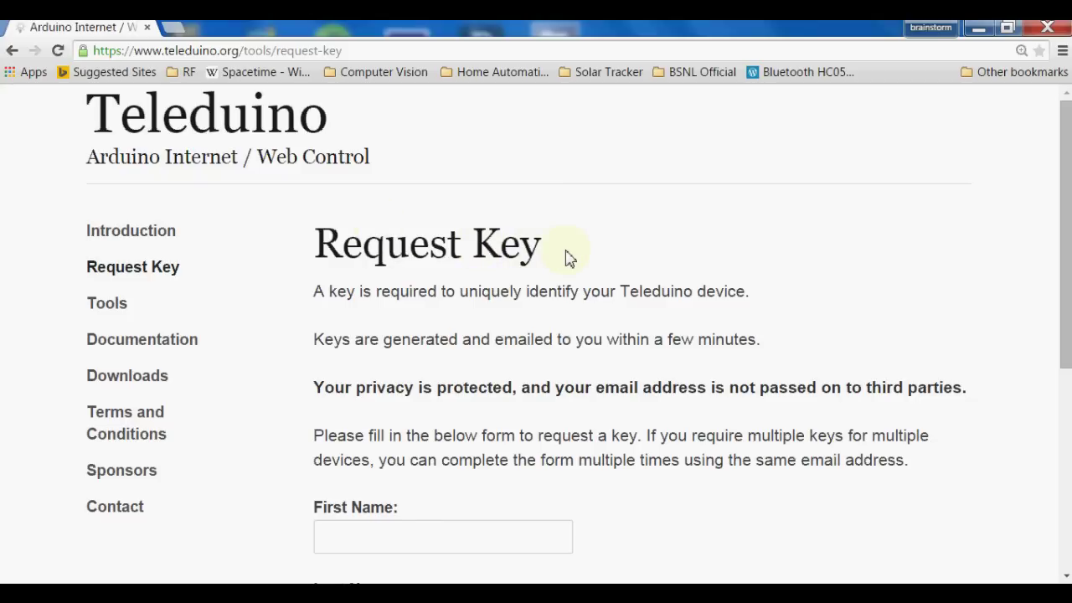
scroll(568, 255, "down", 2)
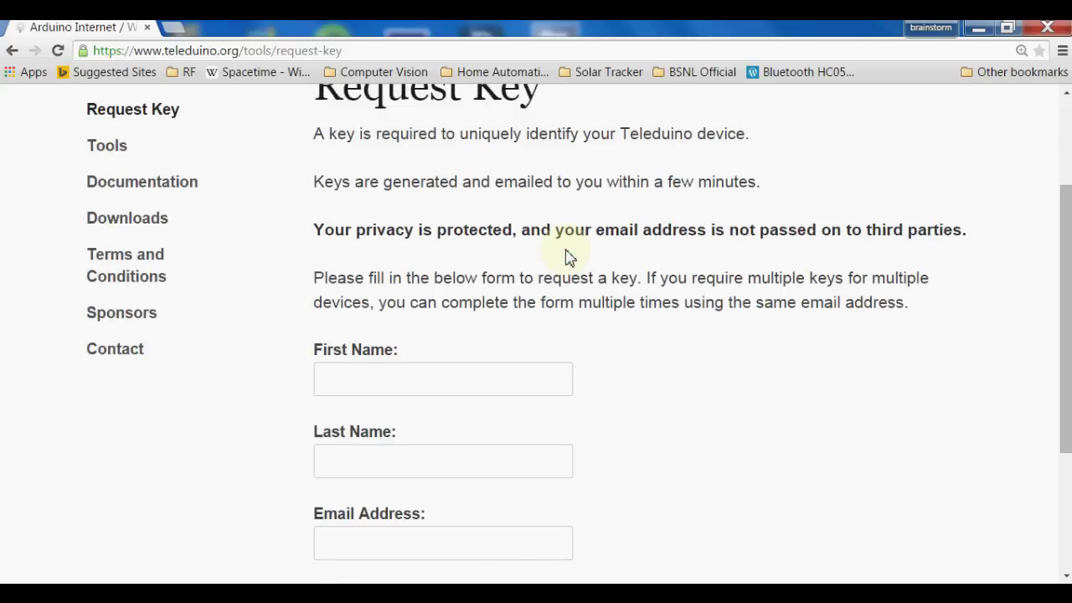
scroll(620, 278, "down", 2)
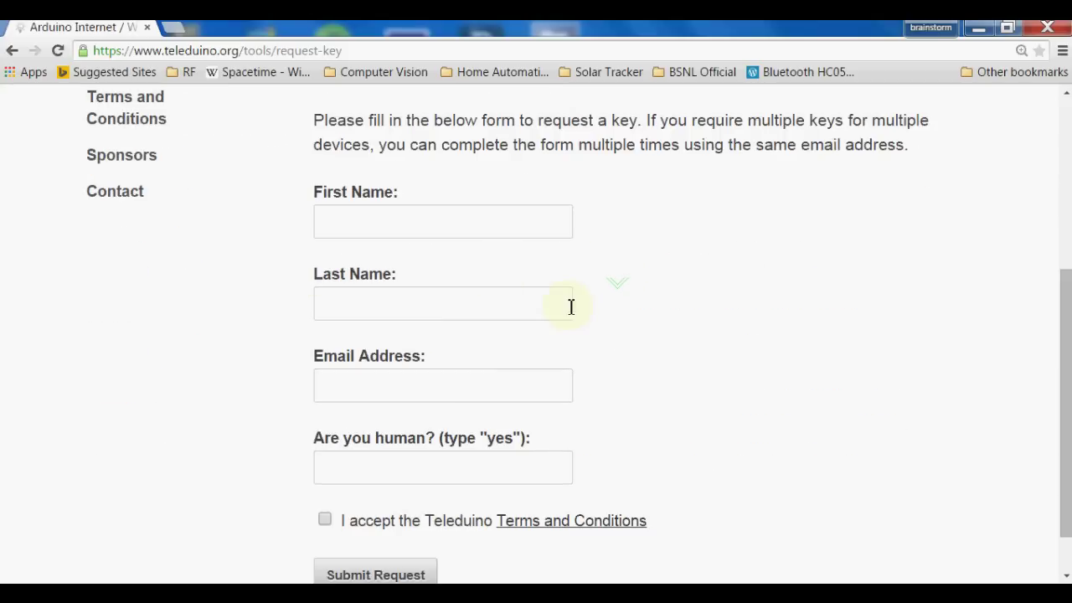
scroll(648, 391, "down", 1)
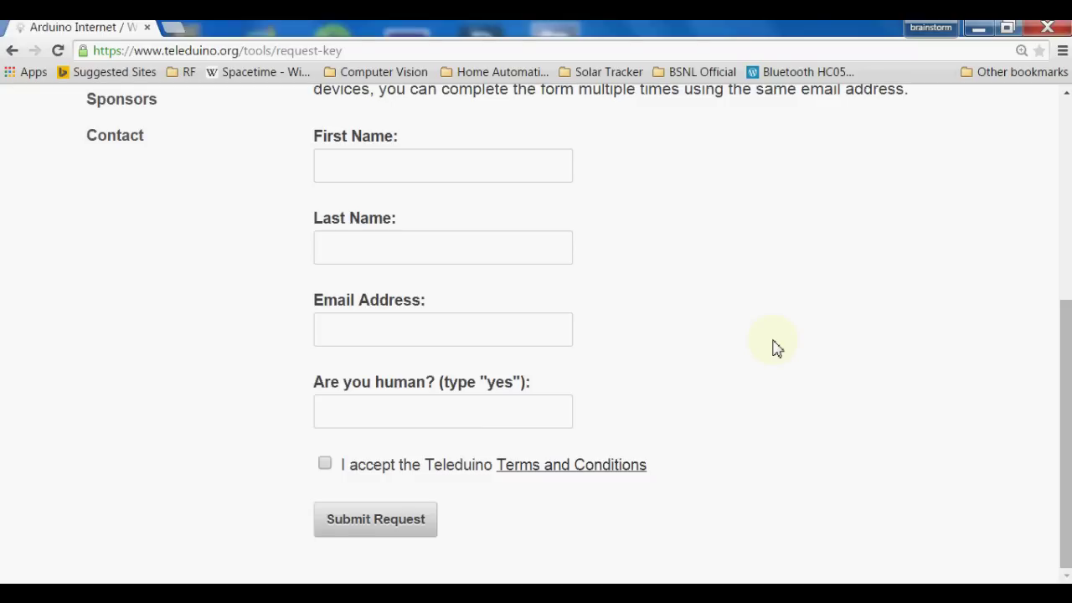
scroll(777, 348, "up", 3)
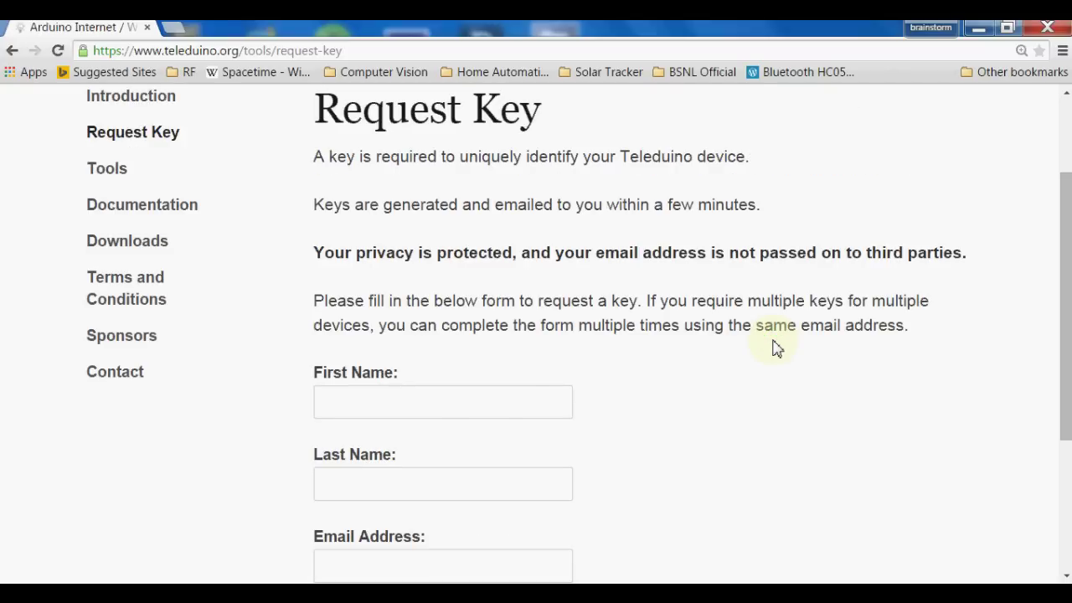
scroll(775, 344, "up", 2)
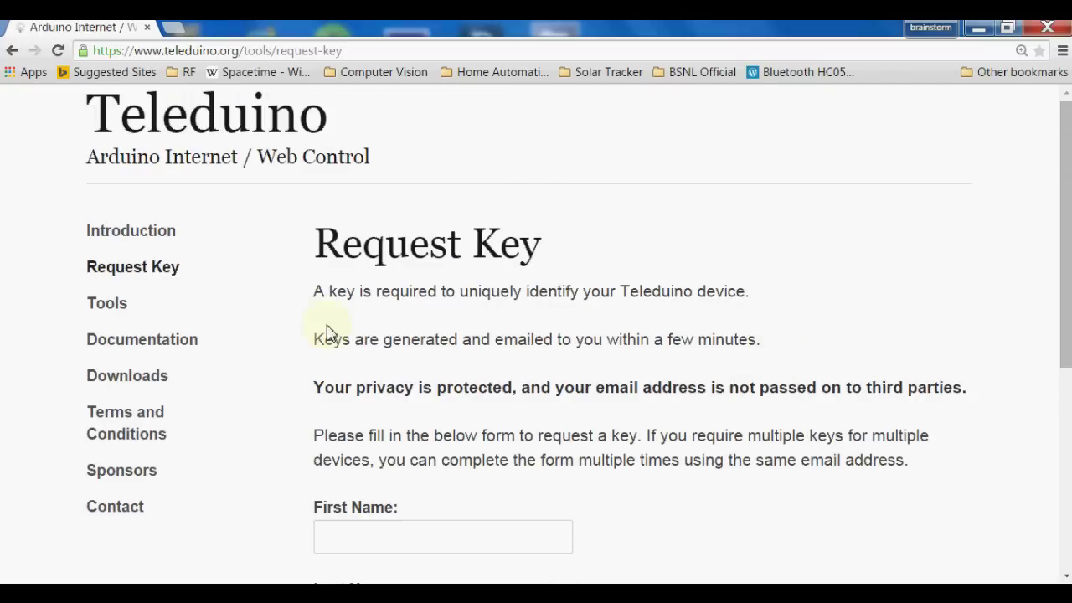
From the Downloads page, download the Teleduino328 Library and Example Sketches zip for Uno boards
left_click(142, 382)
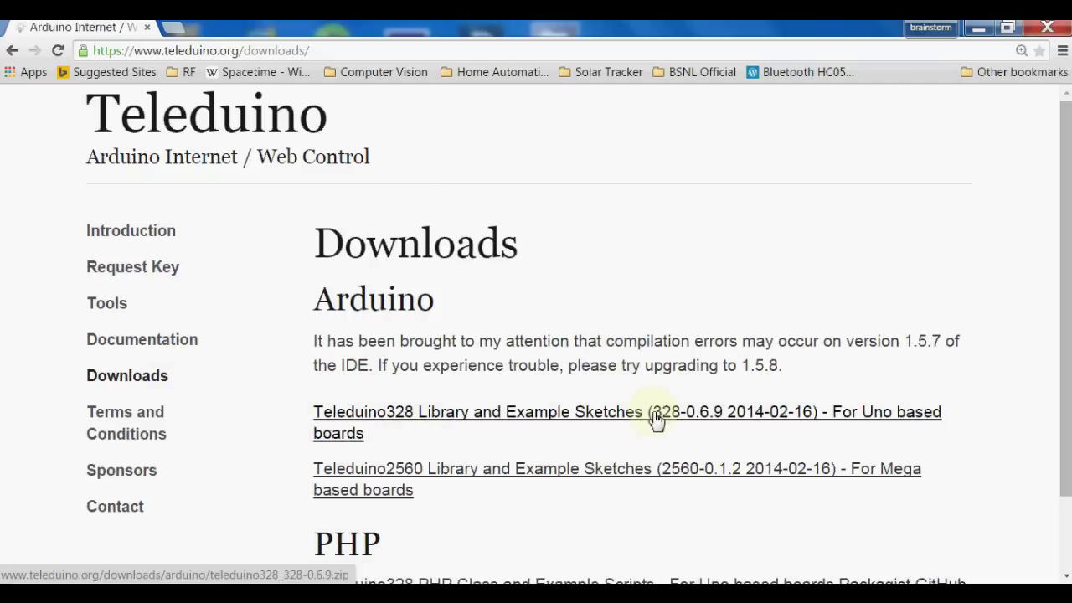
left_click(344, 423)
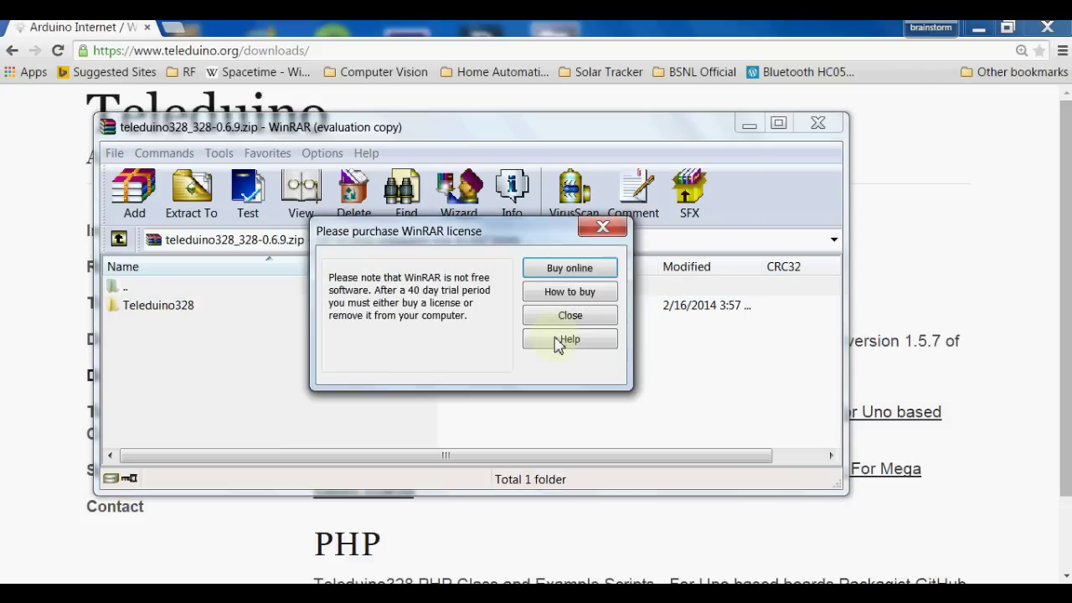
Dismiss the licence reminder, browse Teleduino328's examples folder in the archive, then close WinRAR
left_click(569, 315)
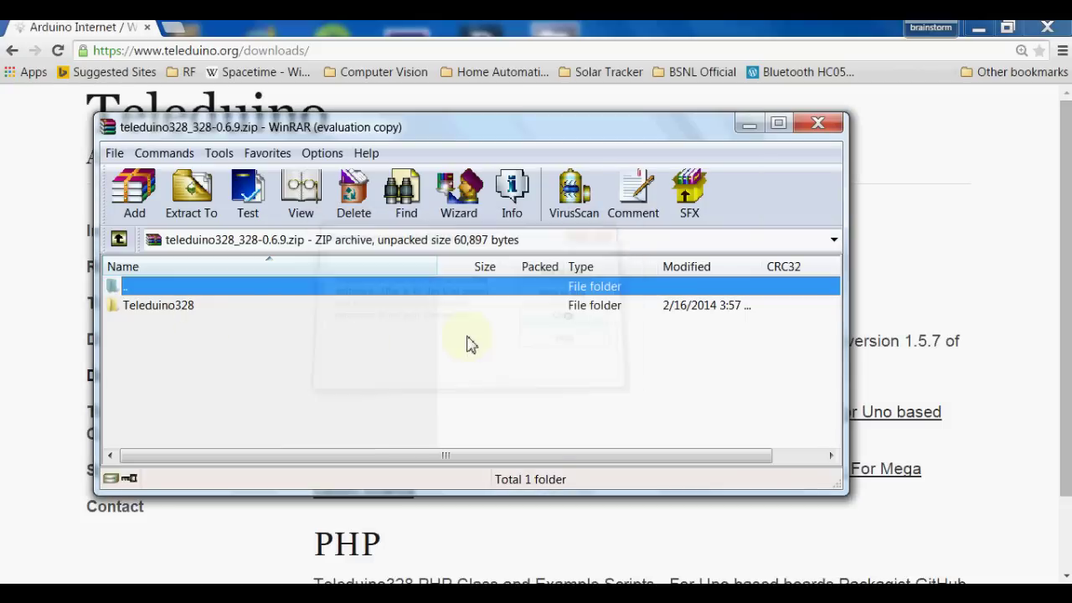
double_click(155, 308)
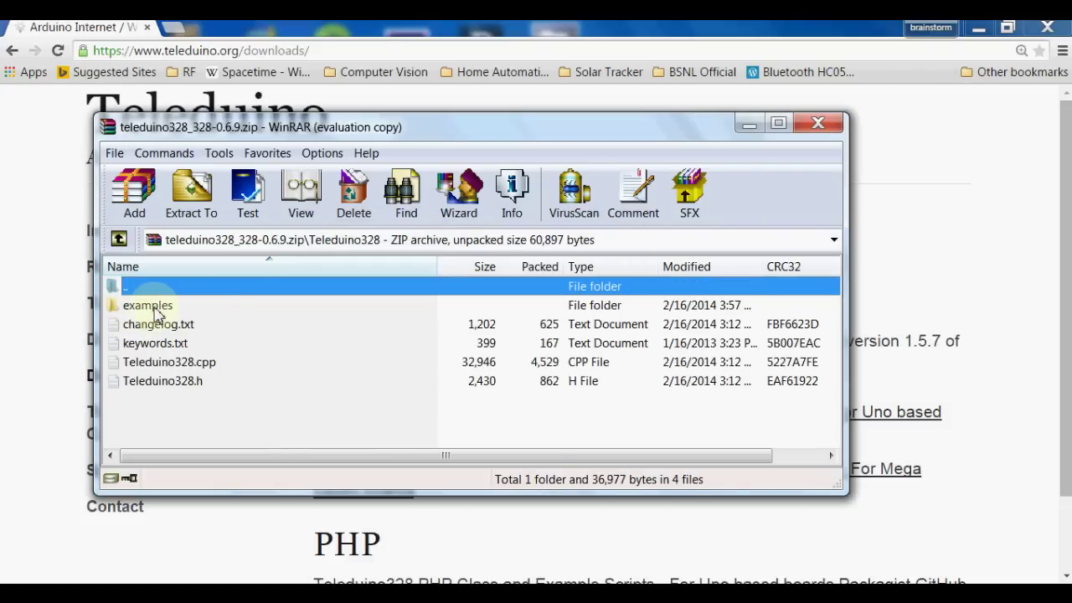
double_click(151, 307)
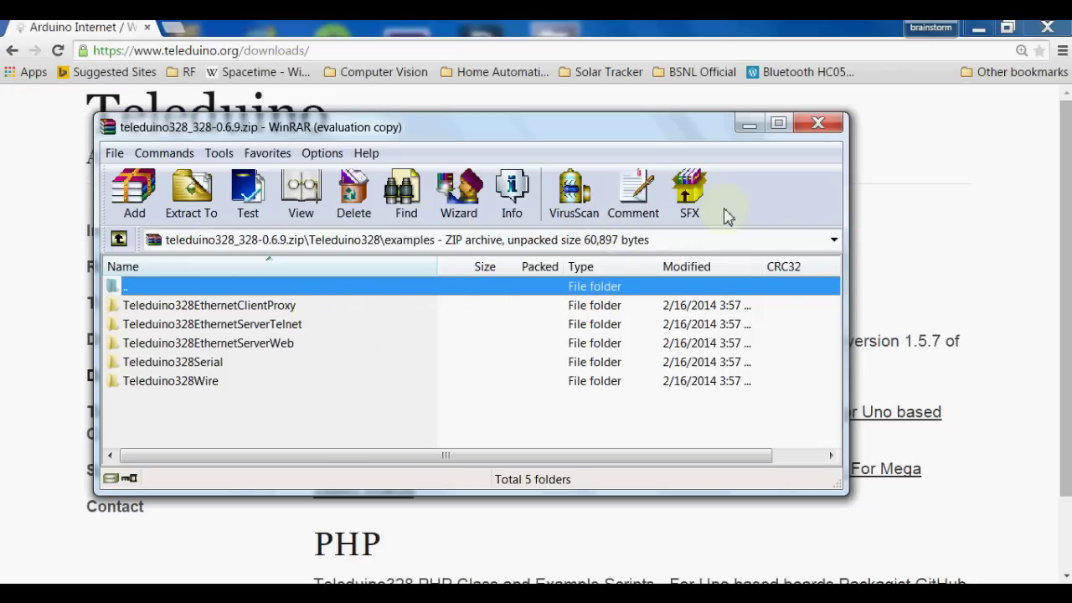
left_click(817, 123)
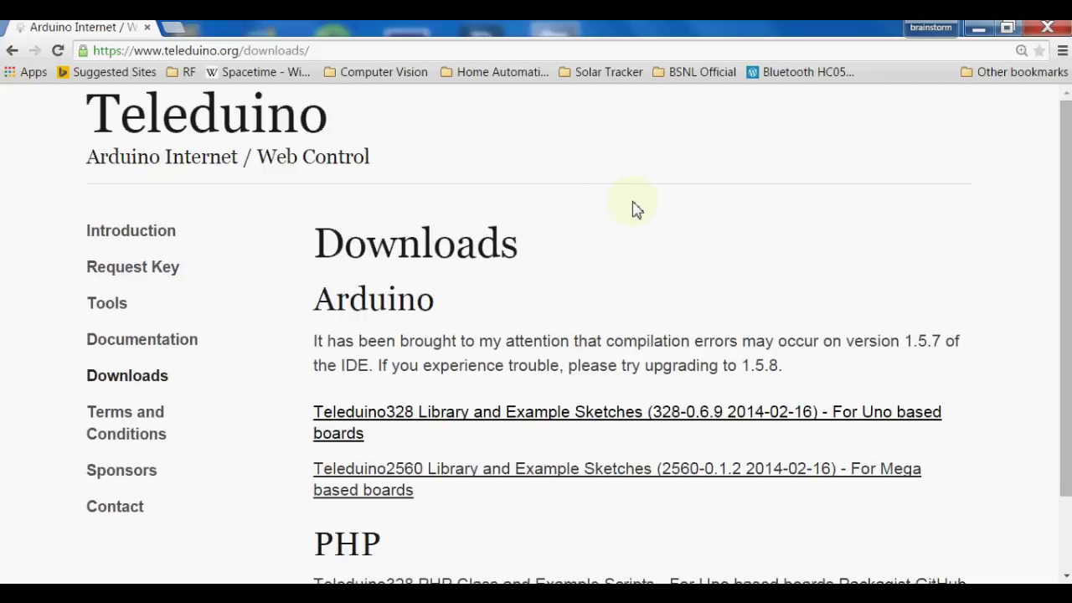
On the Tools page's Arduino Sketch Key tool, paste the device key into the Key field
left_click(107, 310)
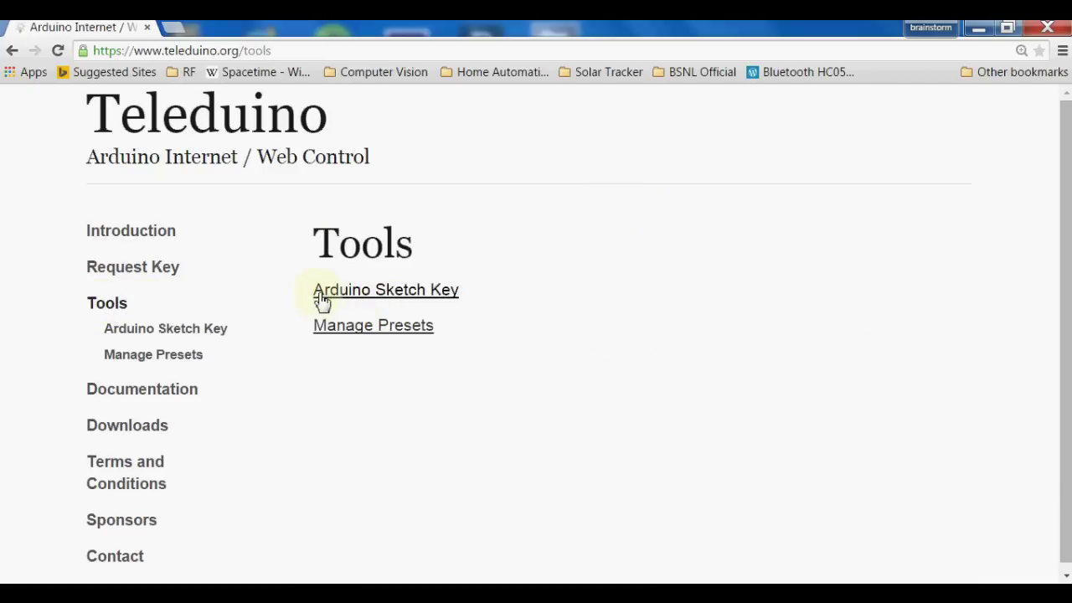
left_click(385, 297)
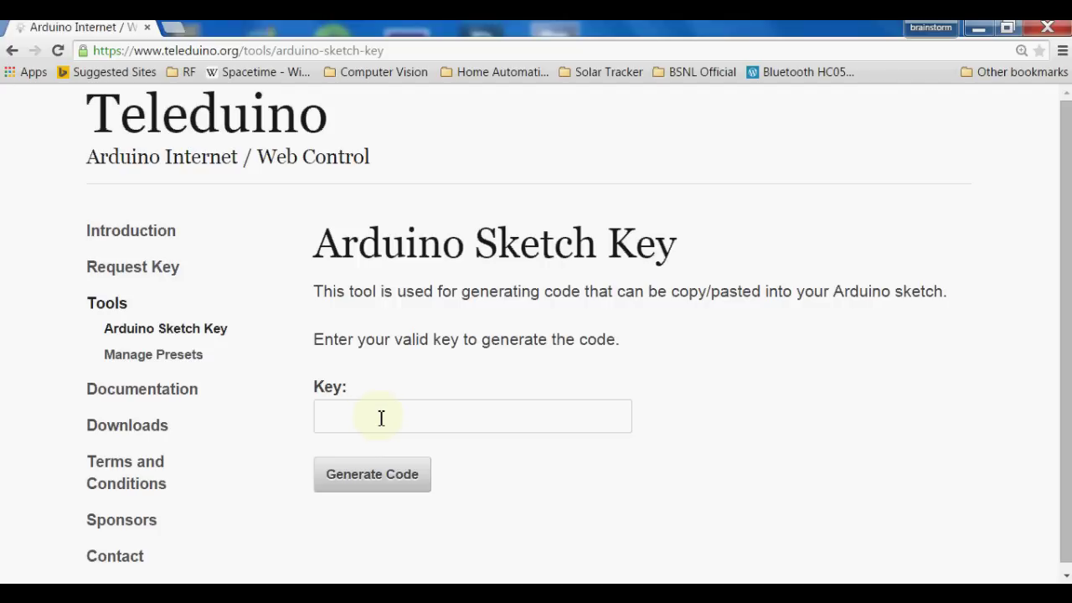
right_click(377, 417)
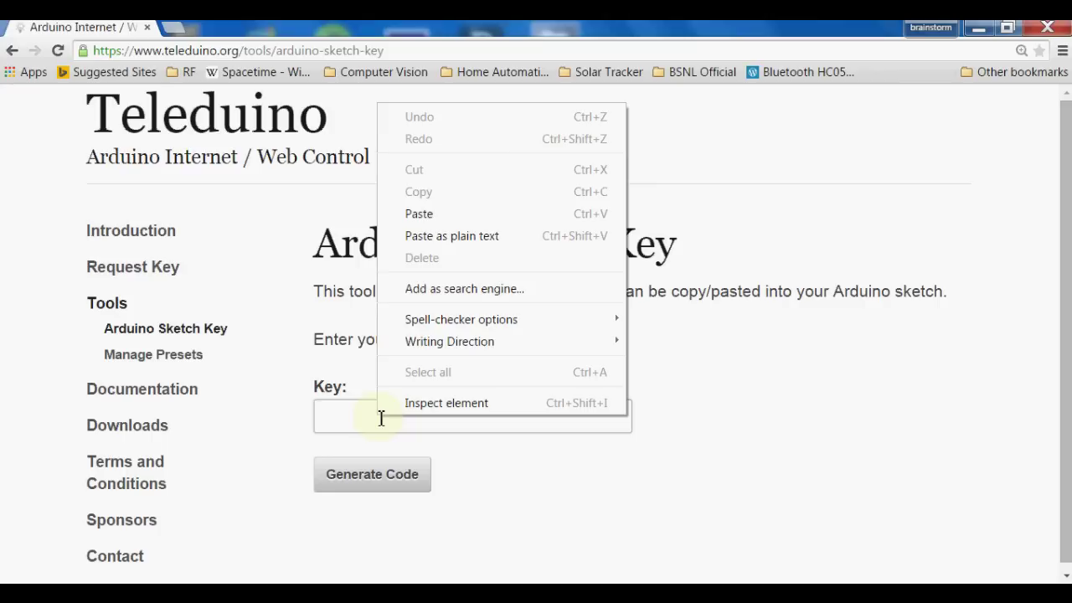
left_click(444, 215)
left_click(778, 426)
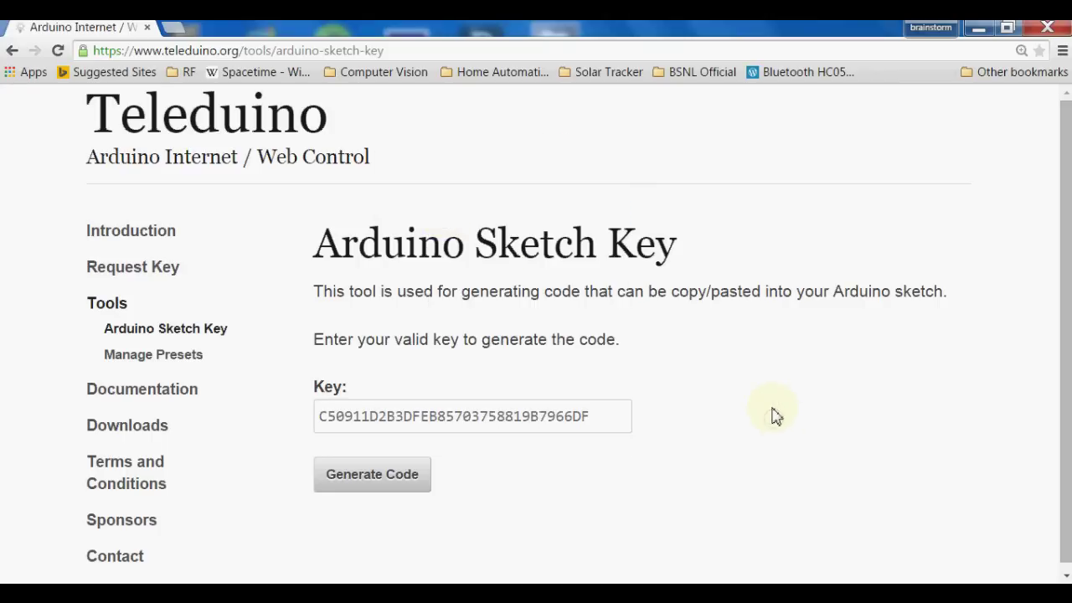
Generate the sketch code for the key and select the resulting byte key[] block
left_click_drag(1068, 304, 1065, 362)
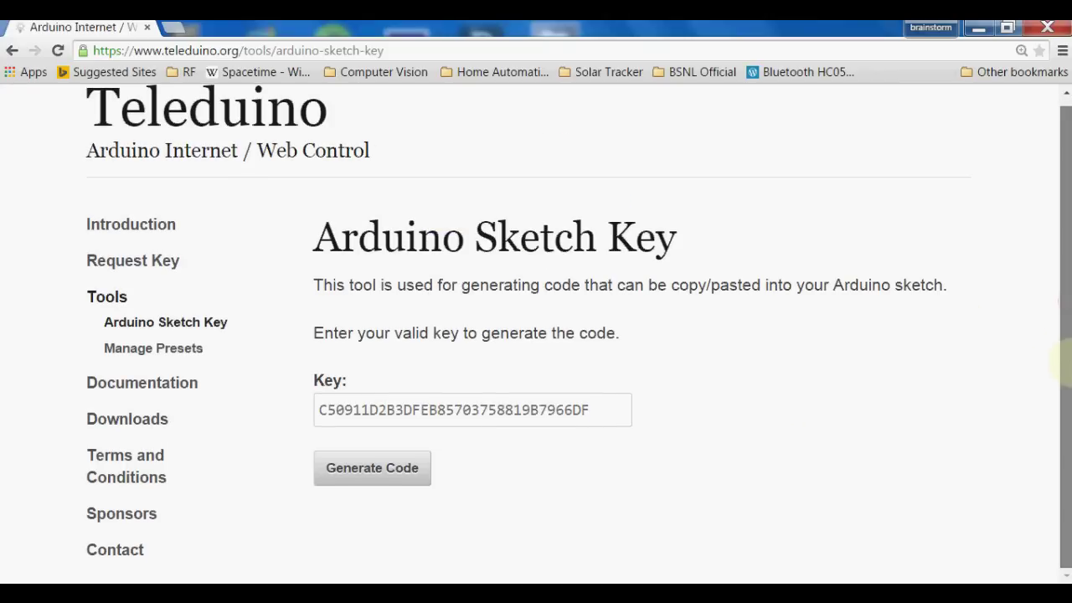
left_click(378, 482)
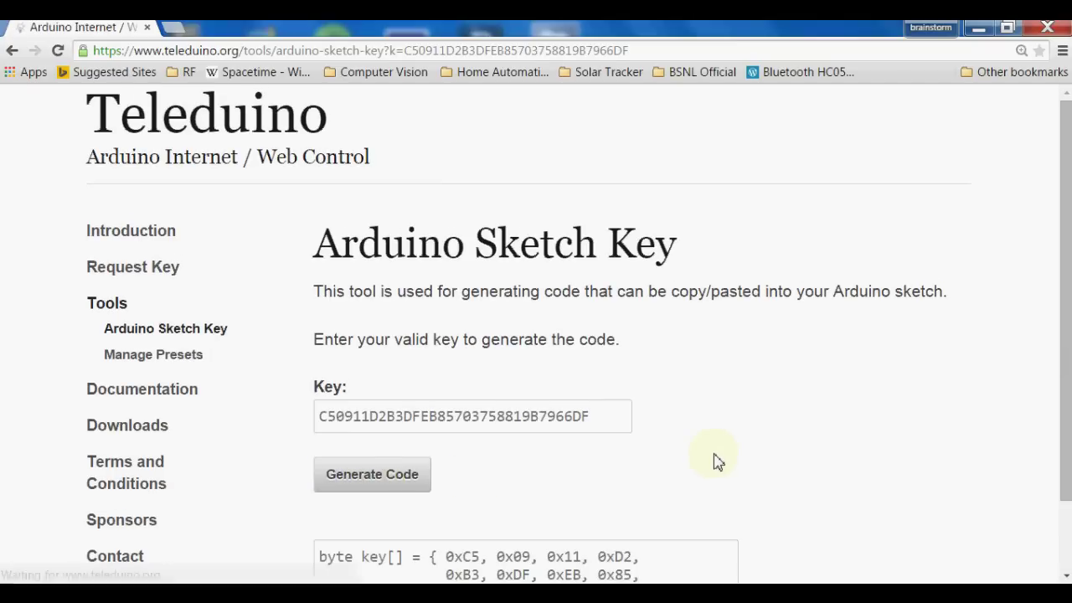
scroll(773, 426, "down", 1)
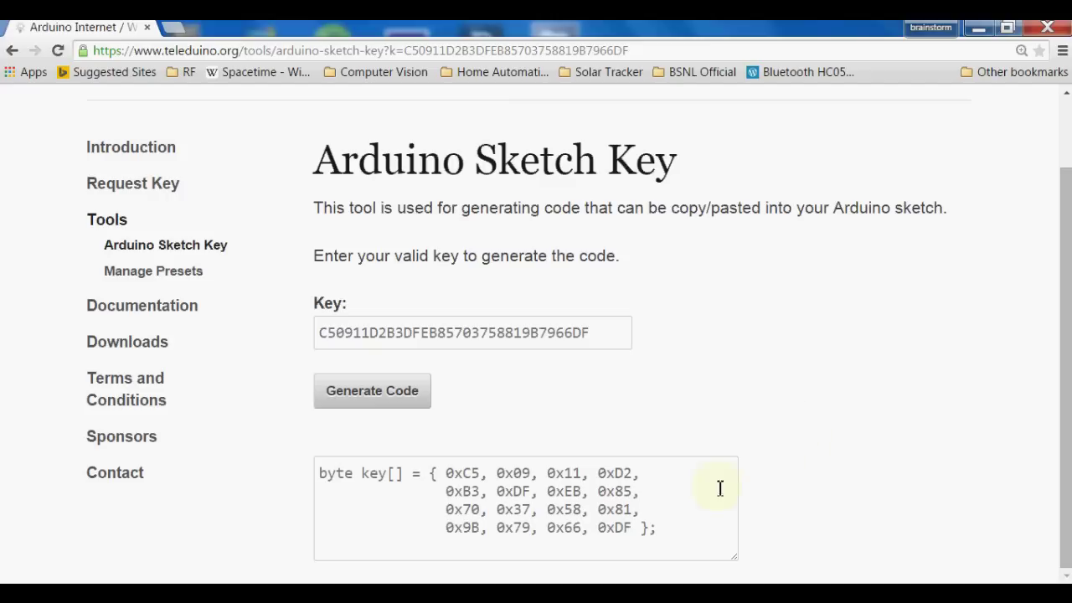
left_click_drag(684, 531, 262, 450)
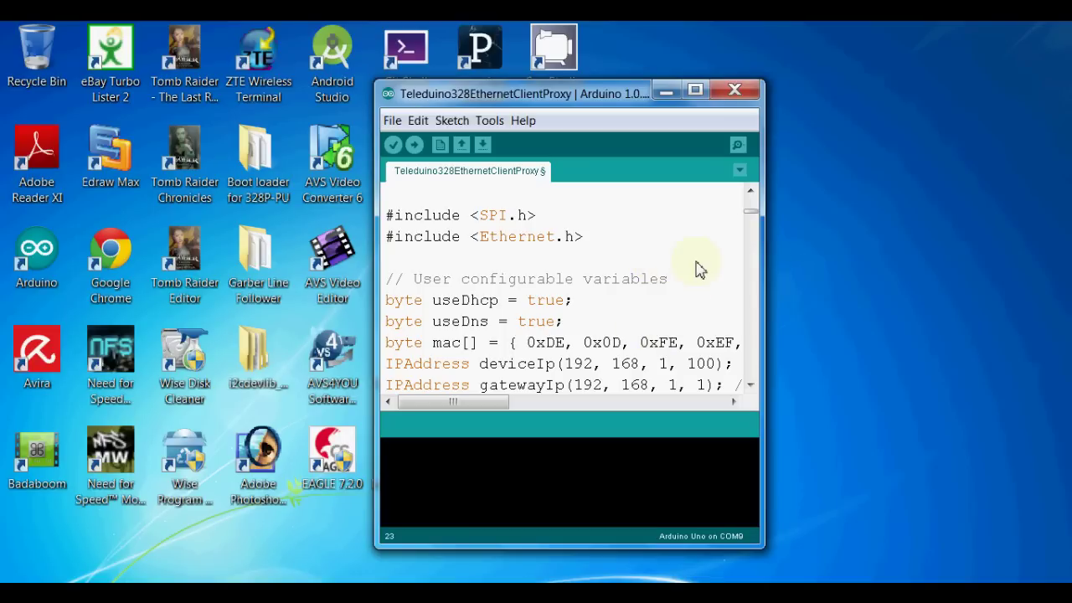
Maximize the sketch window at the all-zero key[] array, then return to the Sketch Key page
left_click_drag(754, 219, 756, 231)
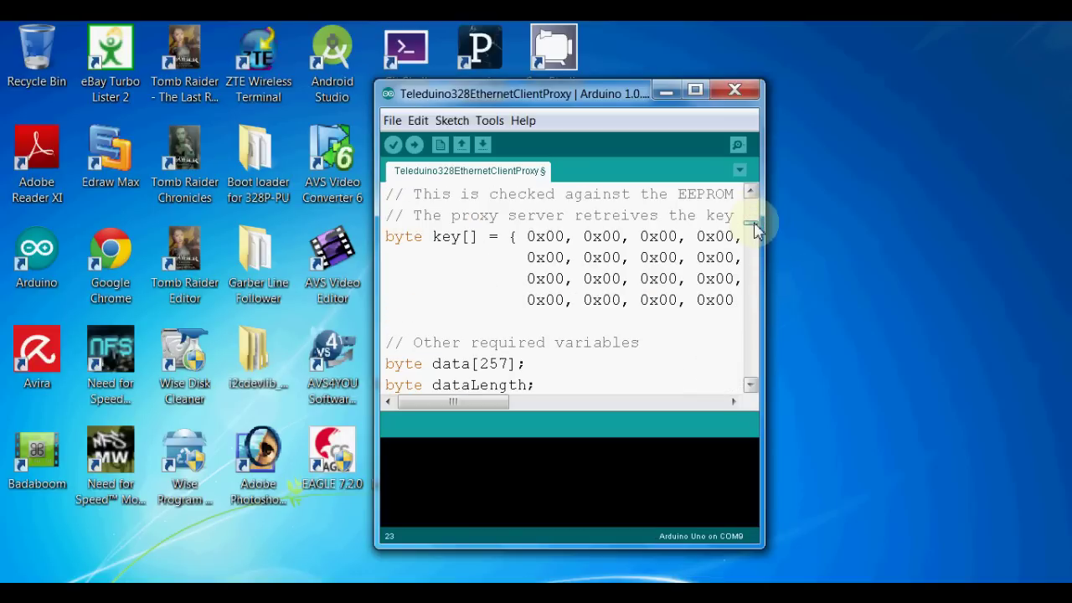
left_click(695, 90)
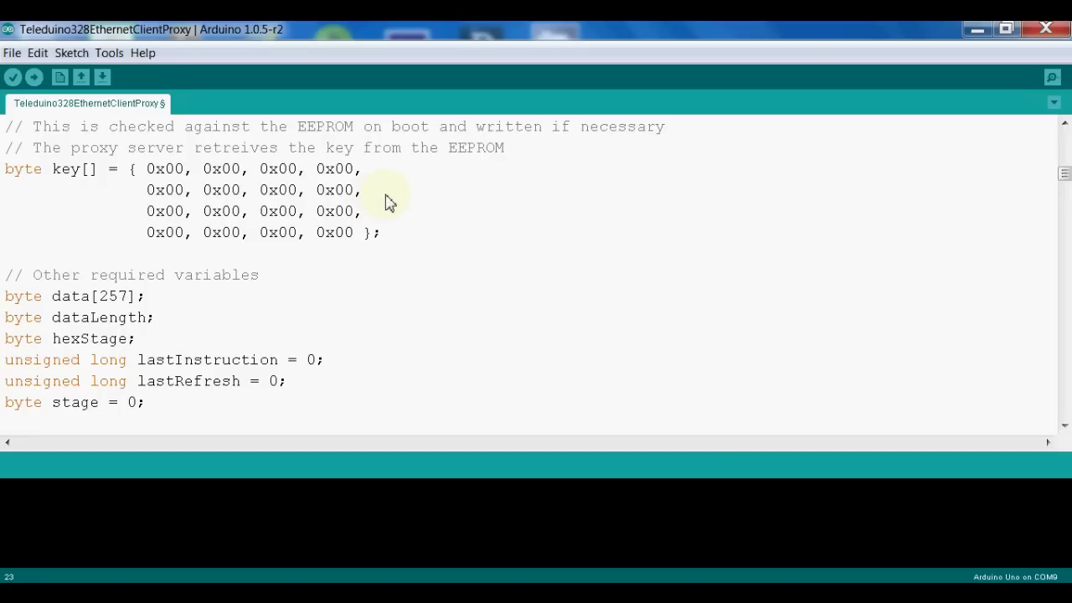
left_click(344, 582)
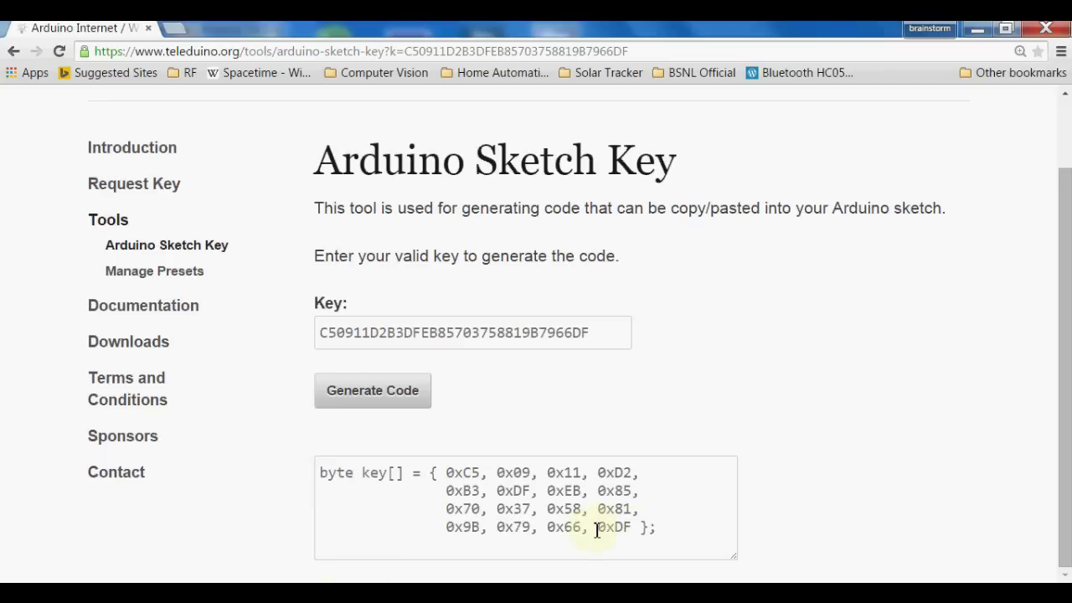
Select the generated byte key[] code and bring the Arduino sketch back to the front
left_click_drag(677, 538, 260, 460)
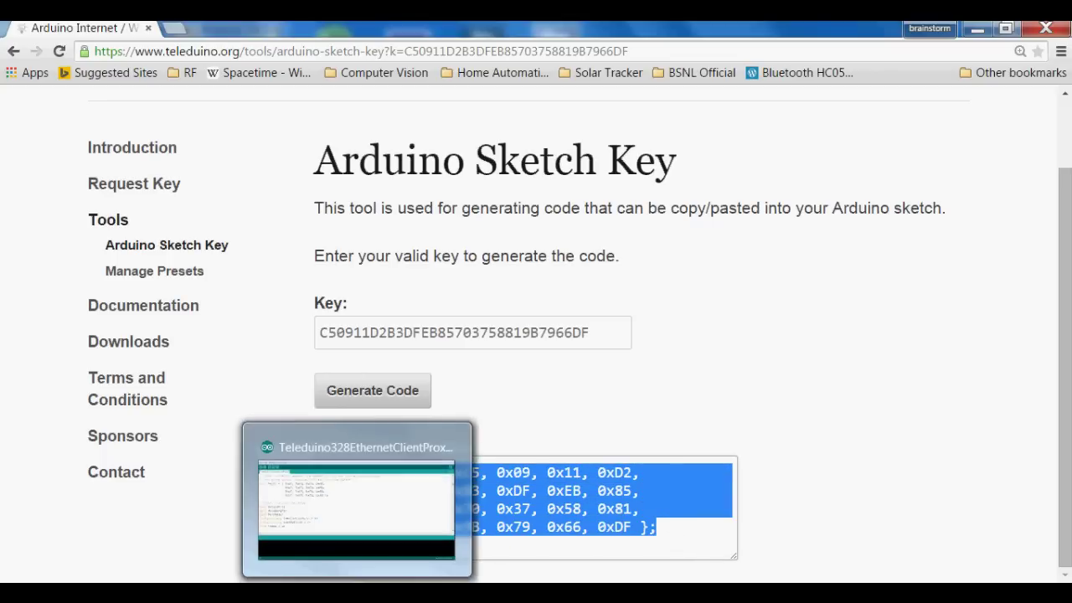
left_click(354, 511)
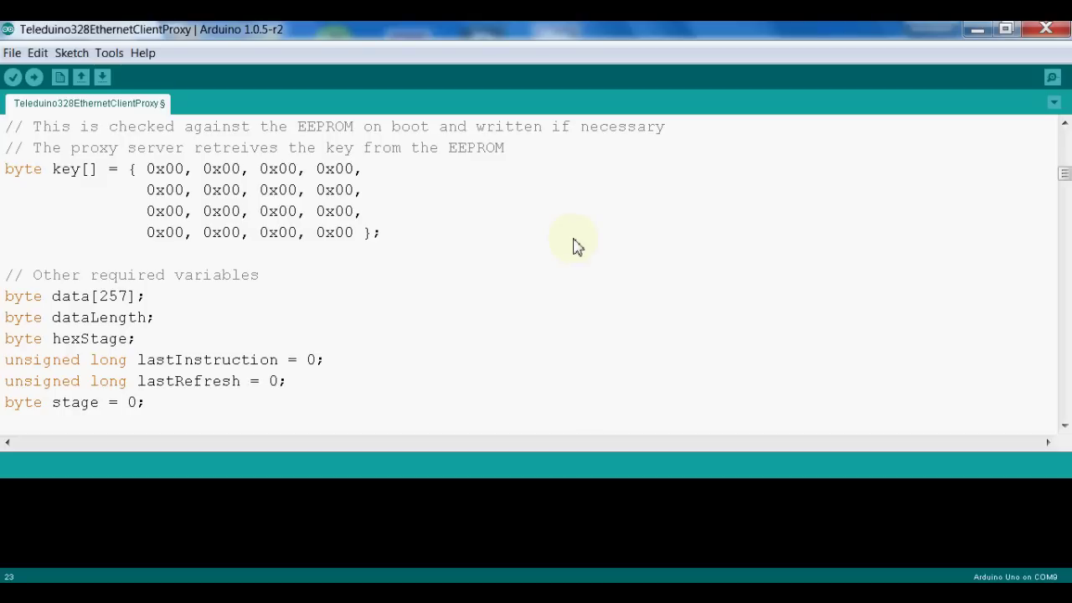
Edit mac[] bytes 0x0D→0xFD, 0xEF→0x6F and 0xED→0xAD, giving 0xDE, 0xFD, 0xFE, 0x6F, 0xFE, 0xAD
left_click(1065, 128)
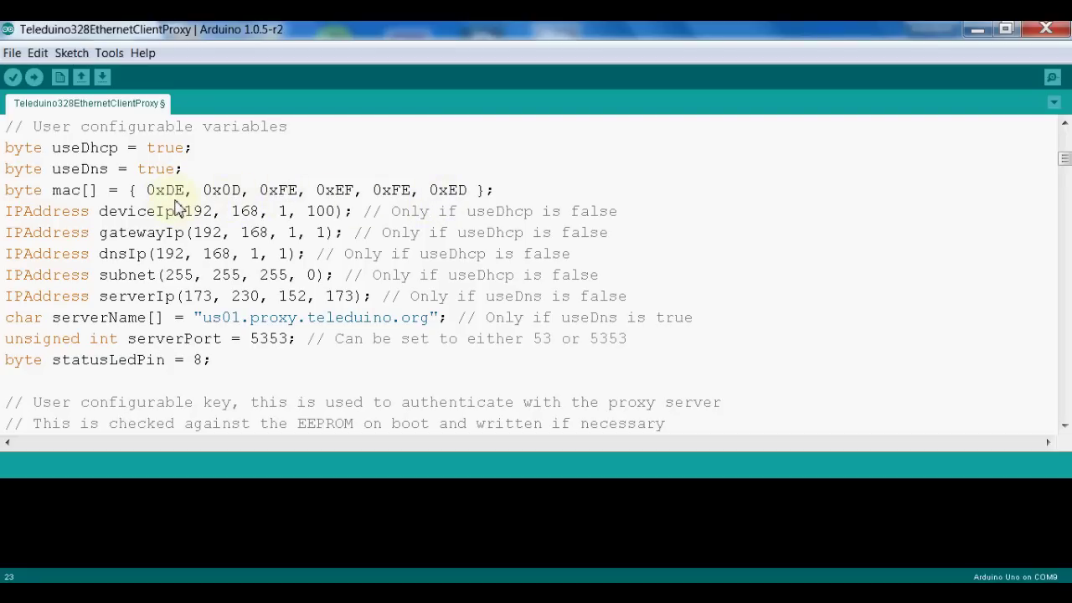
left_click(232, 193)
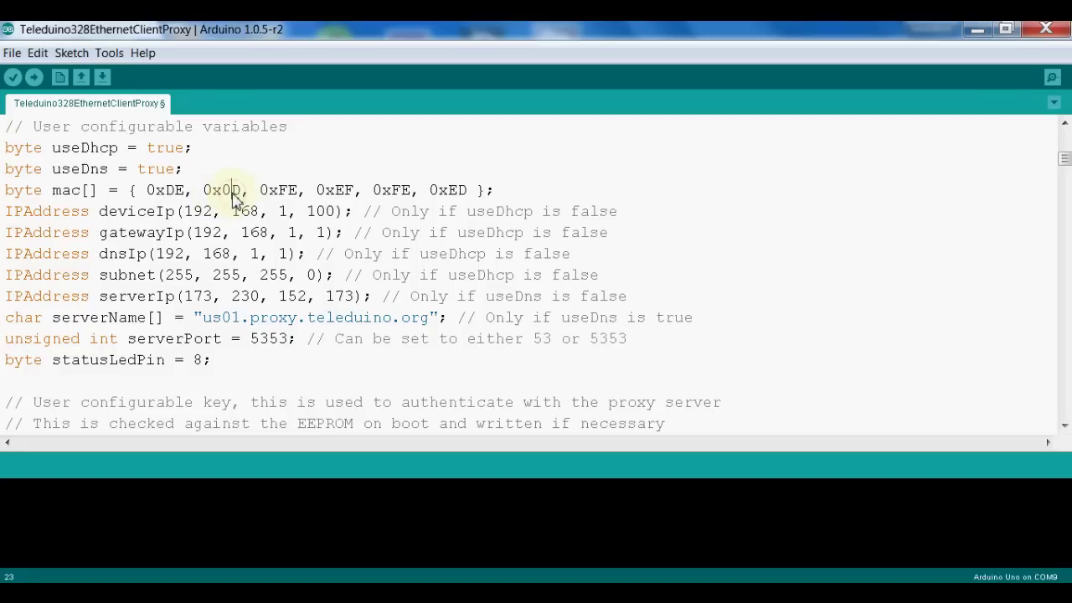
key("BackSpace")
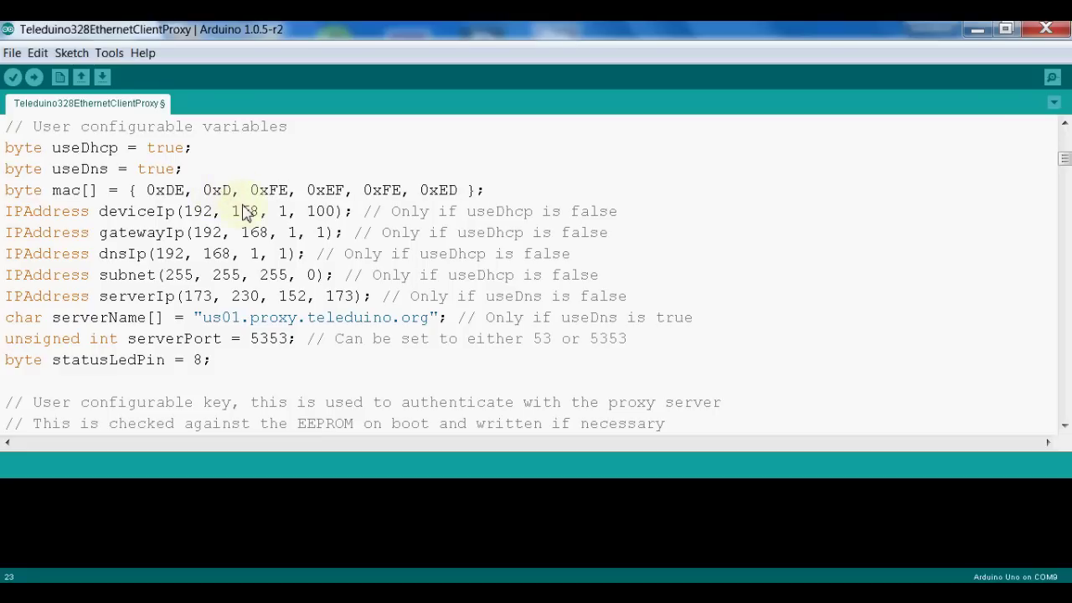
type("F")
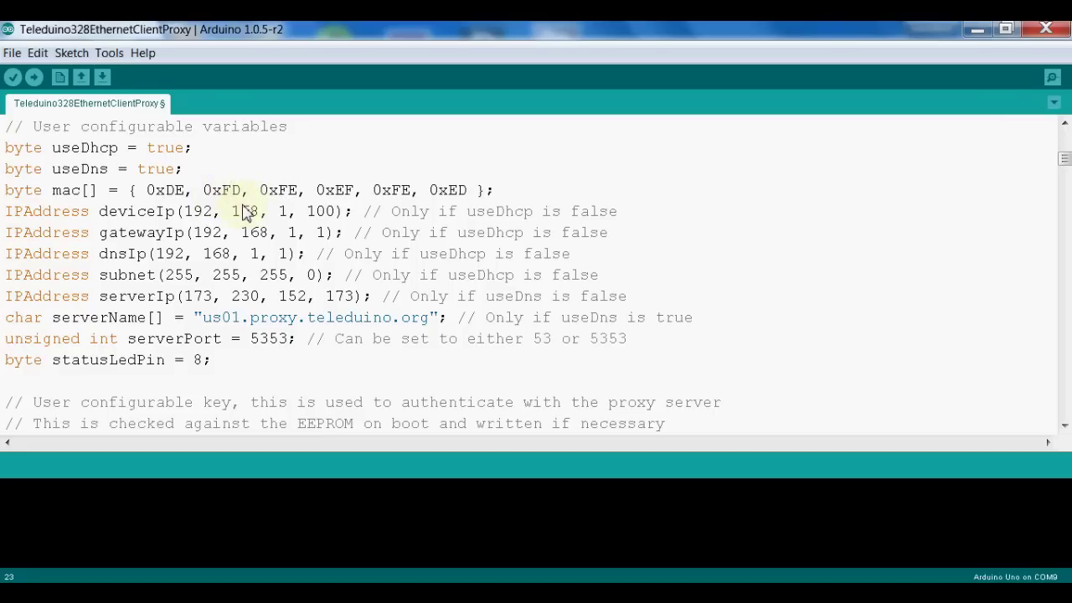
left_click(343, 195)
key("BackSpace")
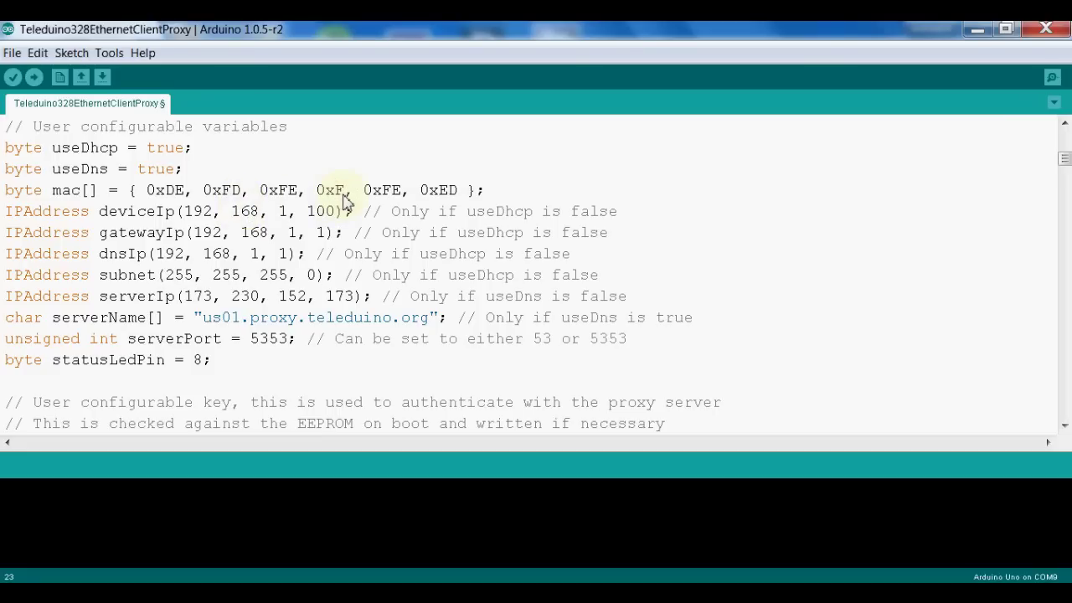
type("6")
left_click(459, 199)
key("BackSpace")
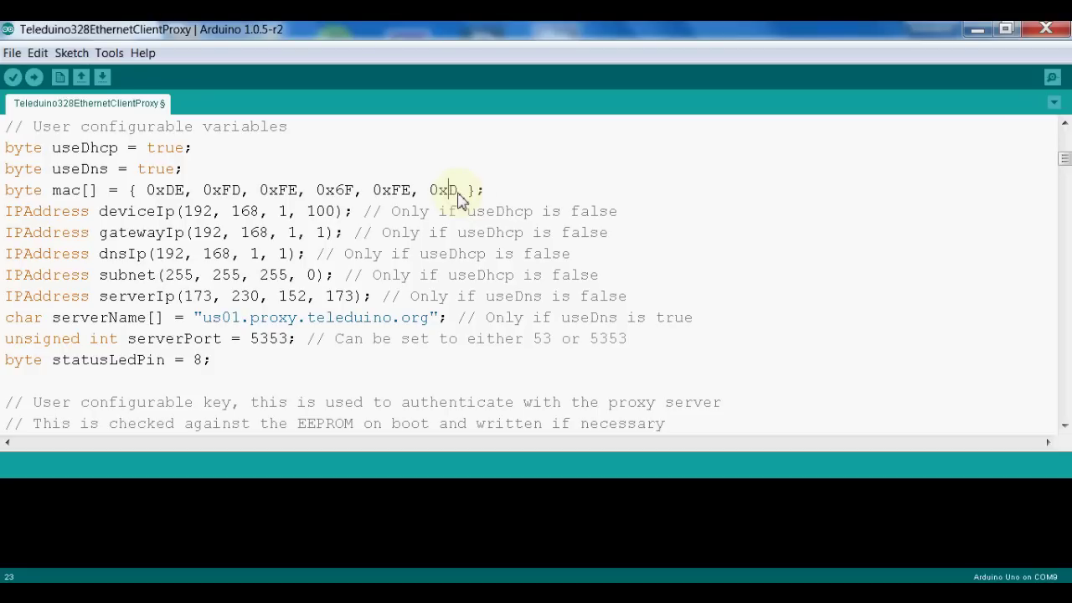
type("A")
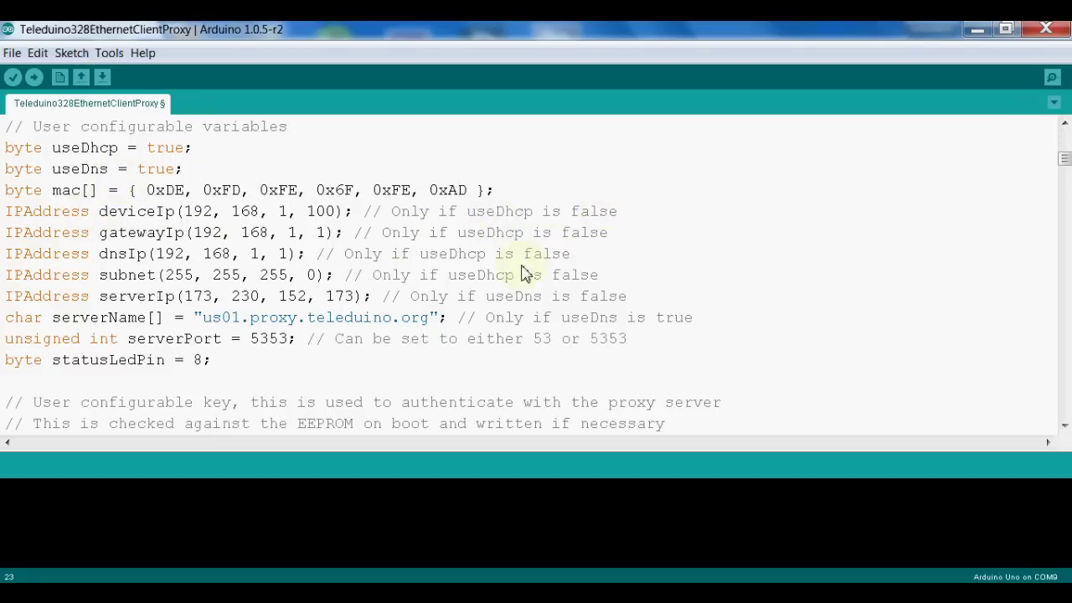
mouse_move(1064, 160)
left_mouse_down()
mouse_move(1063, 147)
mouse_move(1064, 158)
left_mouse_up()
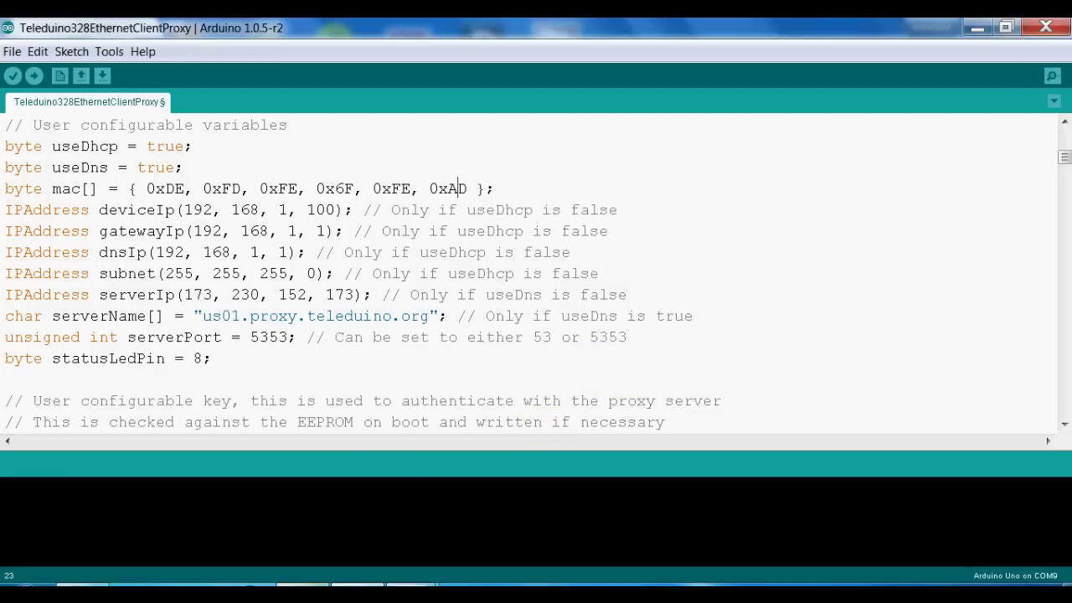
key("alt+Tab")
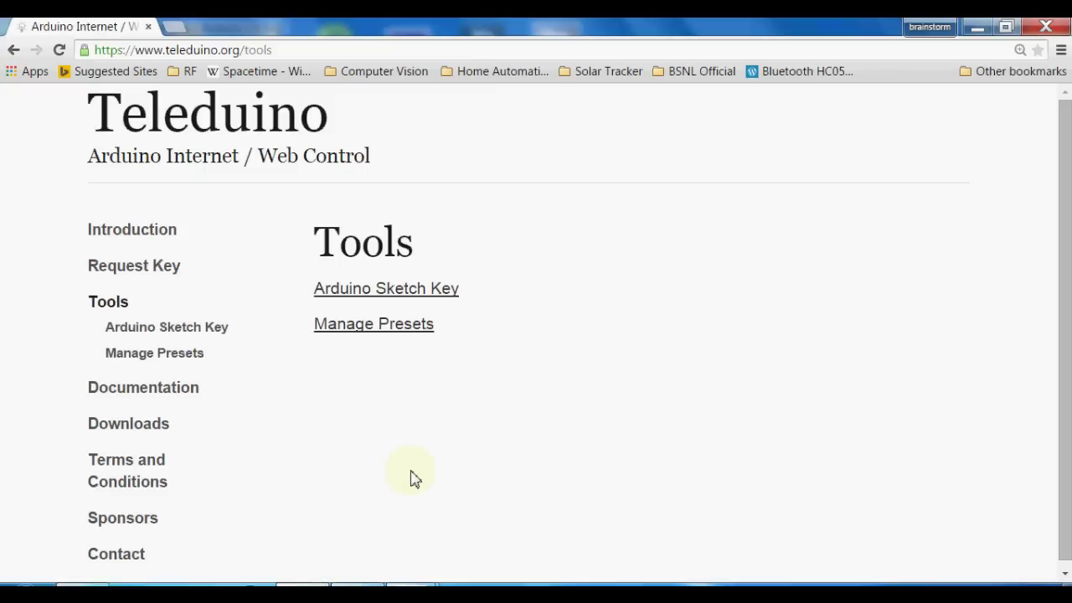
Navigate Documentation > API to the 'API (328 full) - For Uno based boards' page
left_click(128, 400)
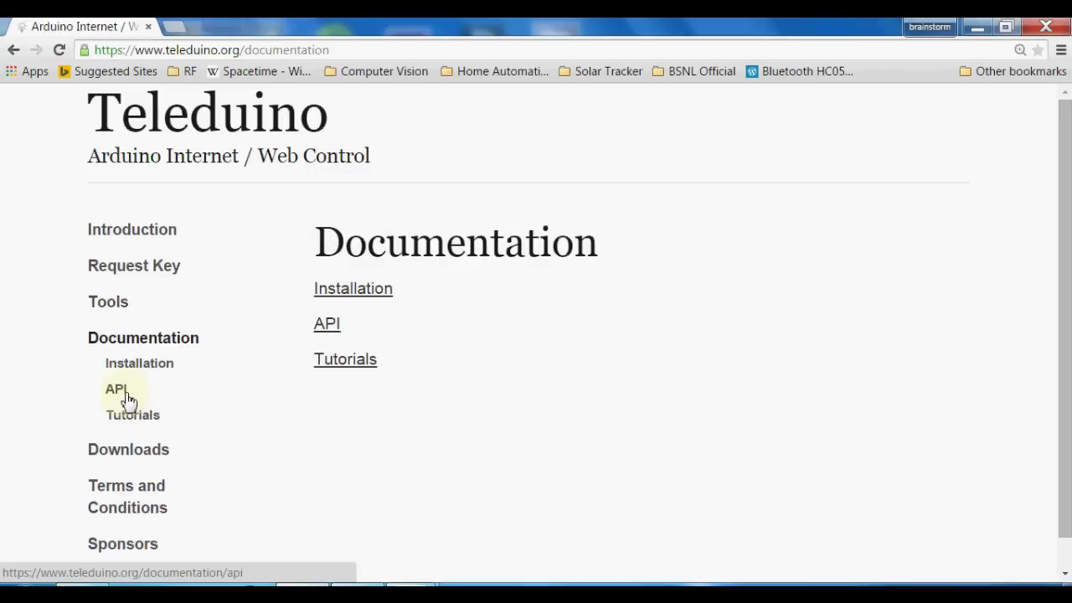
left_click(332, 329)
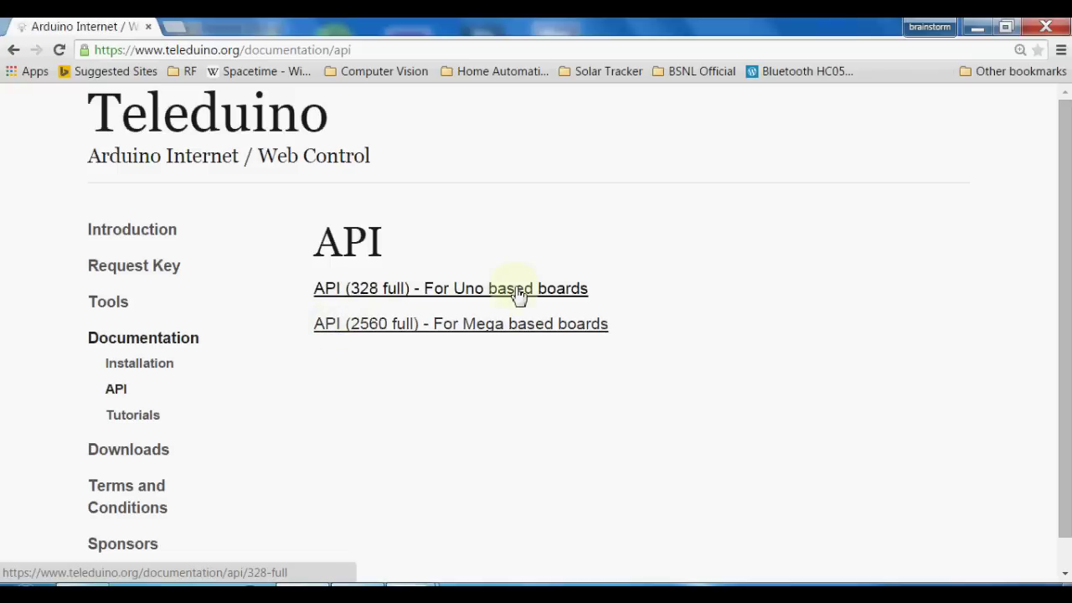
left_click(388, 293)
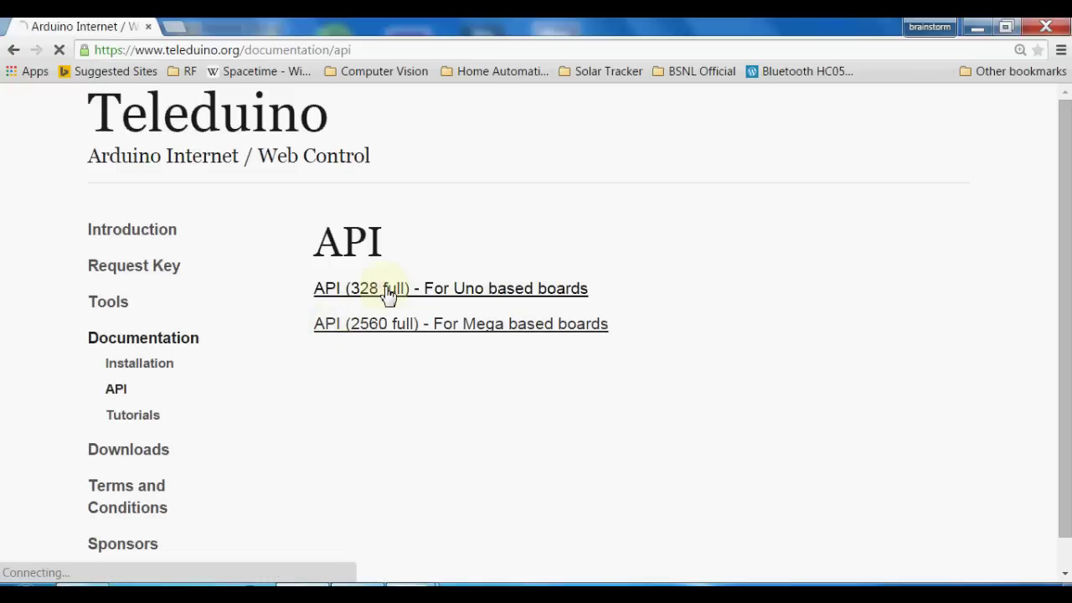